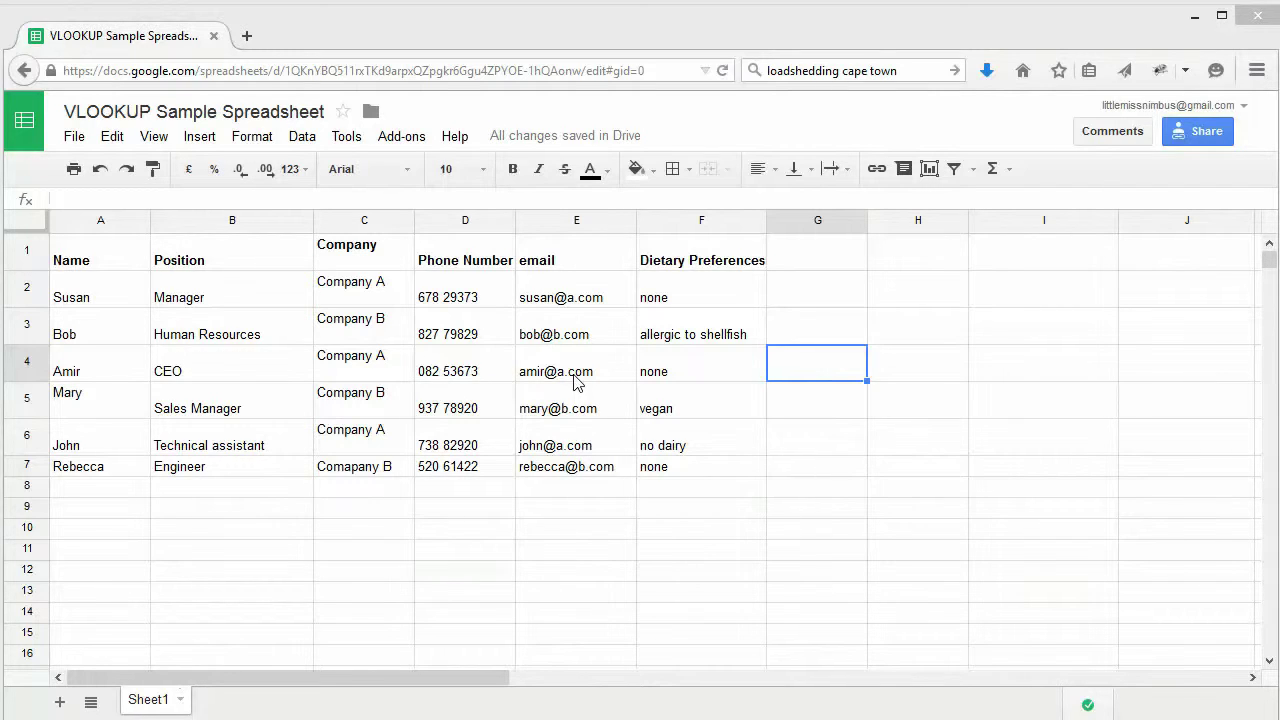
pyautogui.click(721, 224)
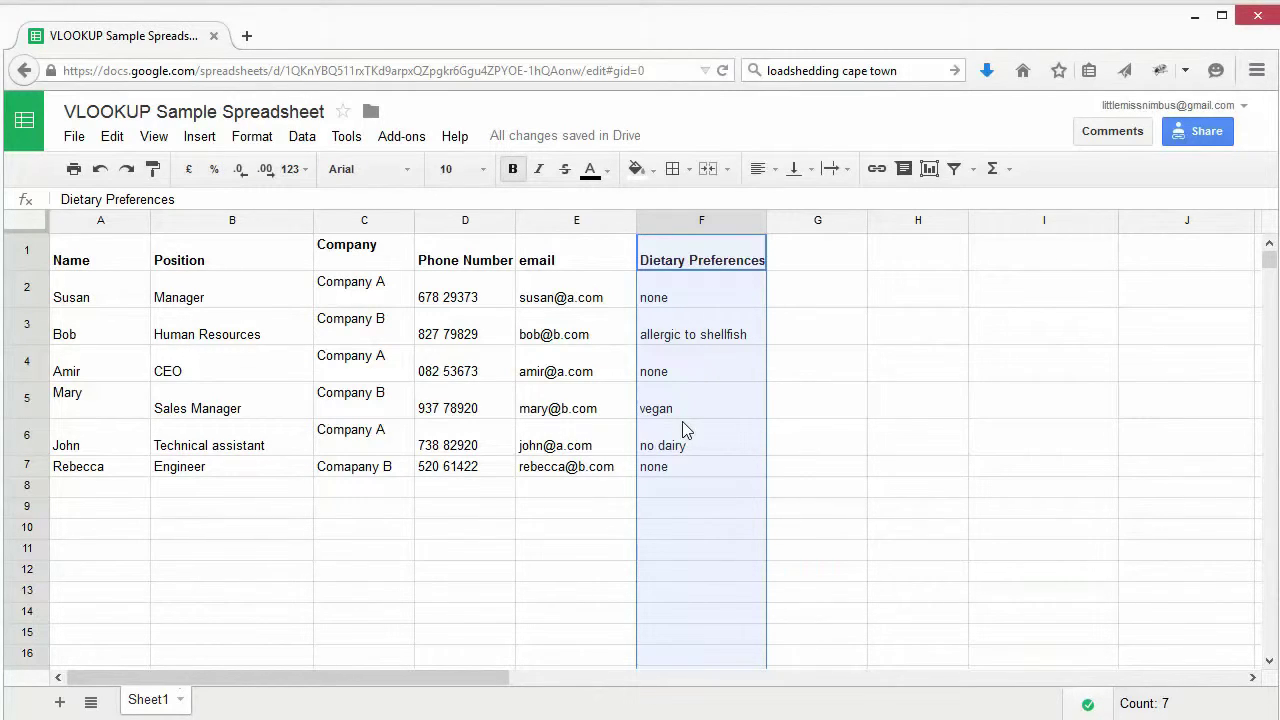
pyautogui.click(38, 326)
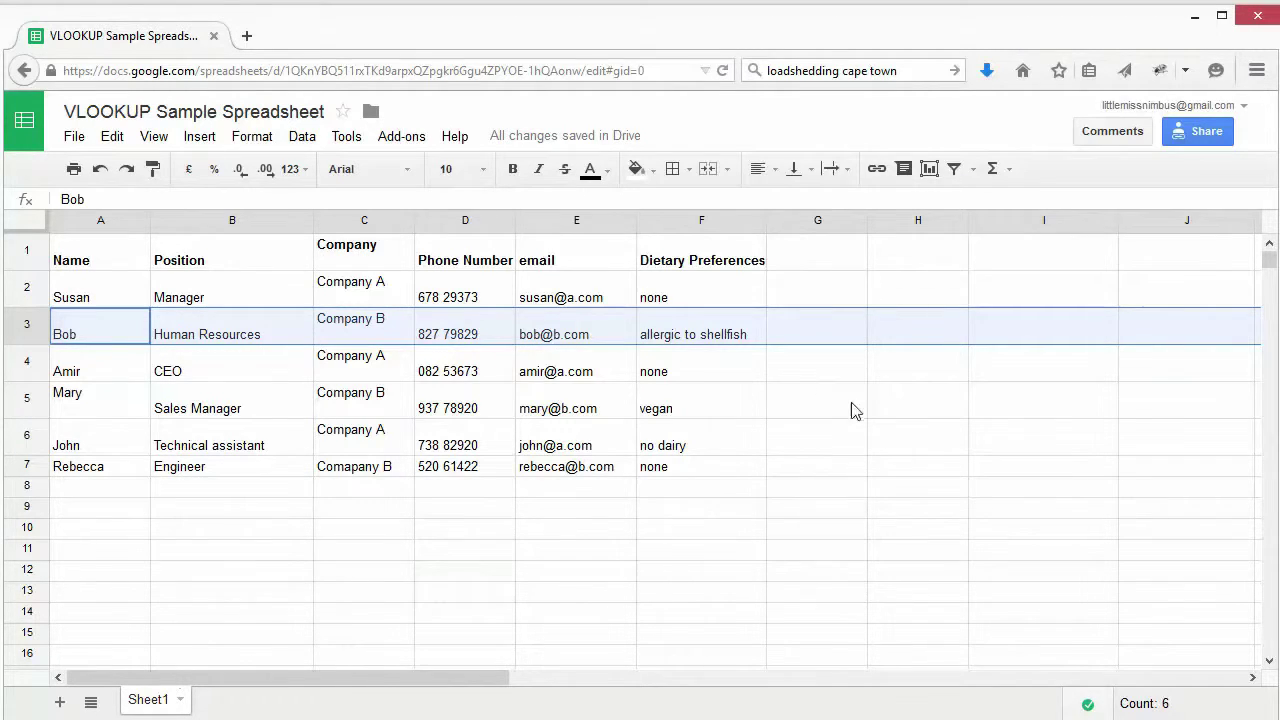
pyautogui.click(890, 414)
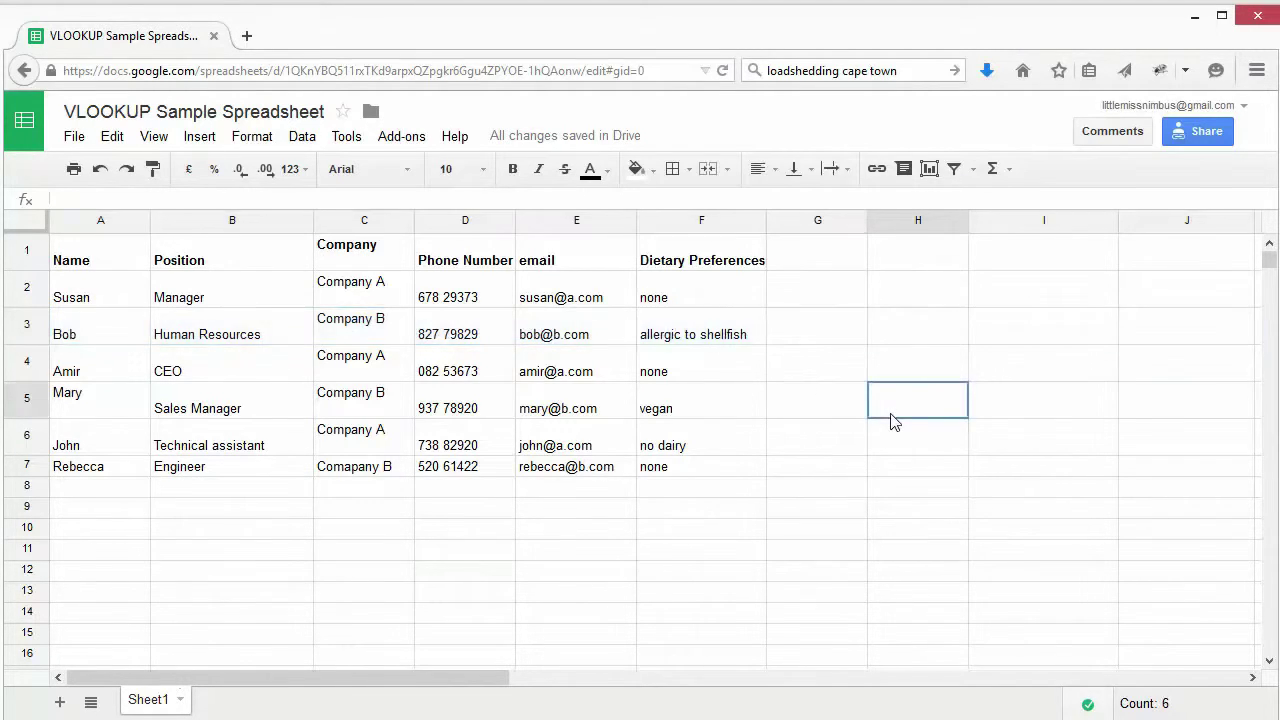
# Enter the headers "Name" in cell H1 and "Dietary Requirements" in cell I1.
pyautogui.click(944, 258)
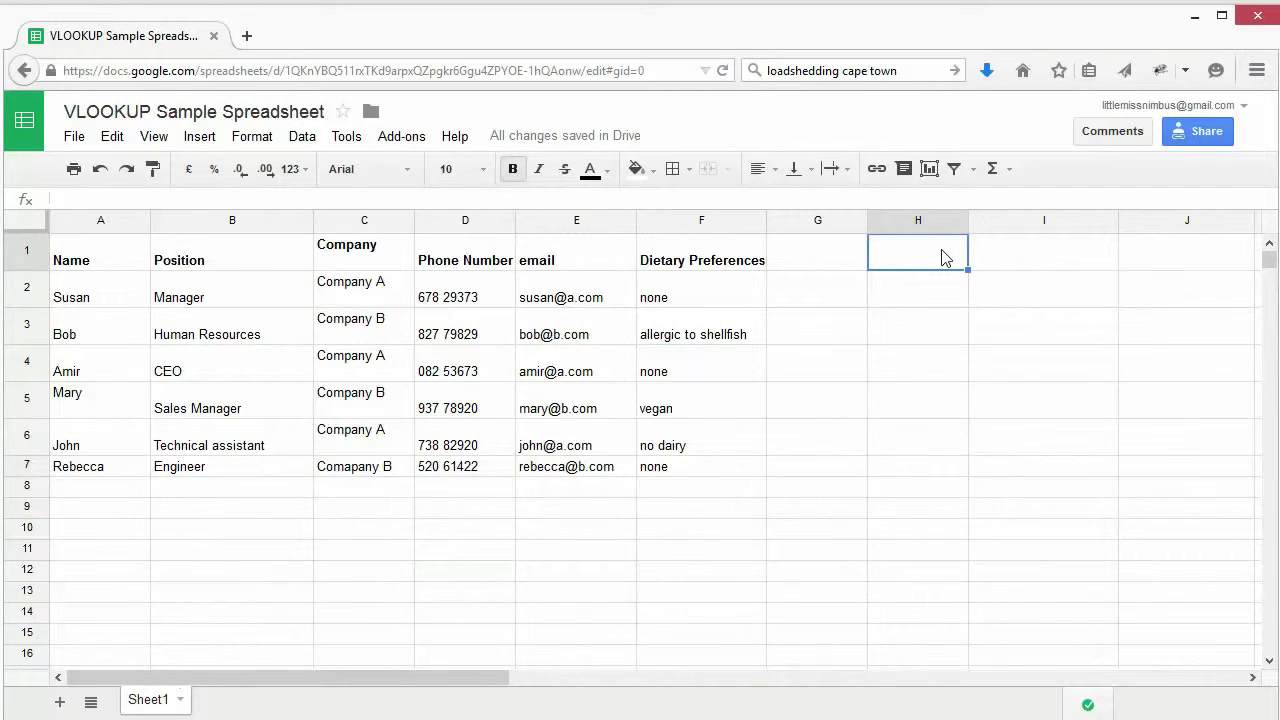
pyautogui.doubleClick(945, 258)
pyautogui.write('Name')
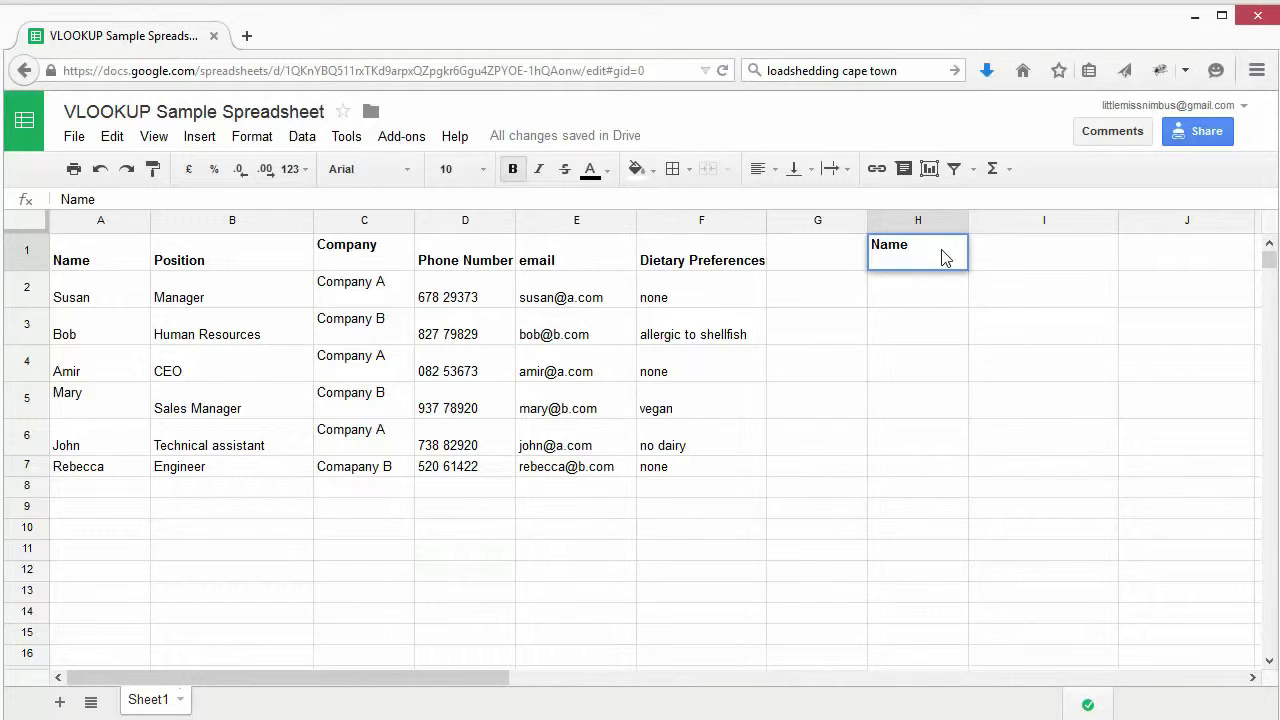
pyautogui.click(1014, 340)
pyautogui.doubleClick(1005, 265)
pyautogui.write('Dietary Requirem')
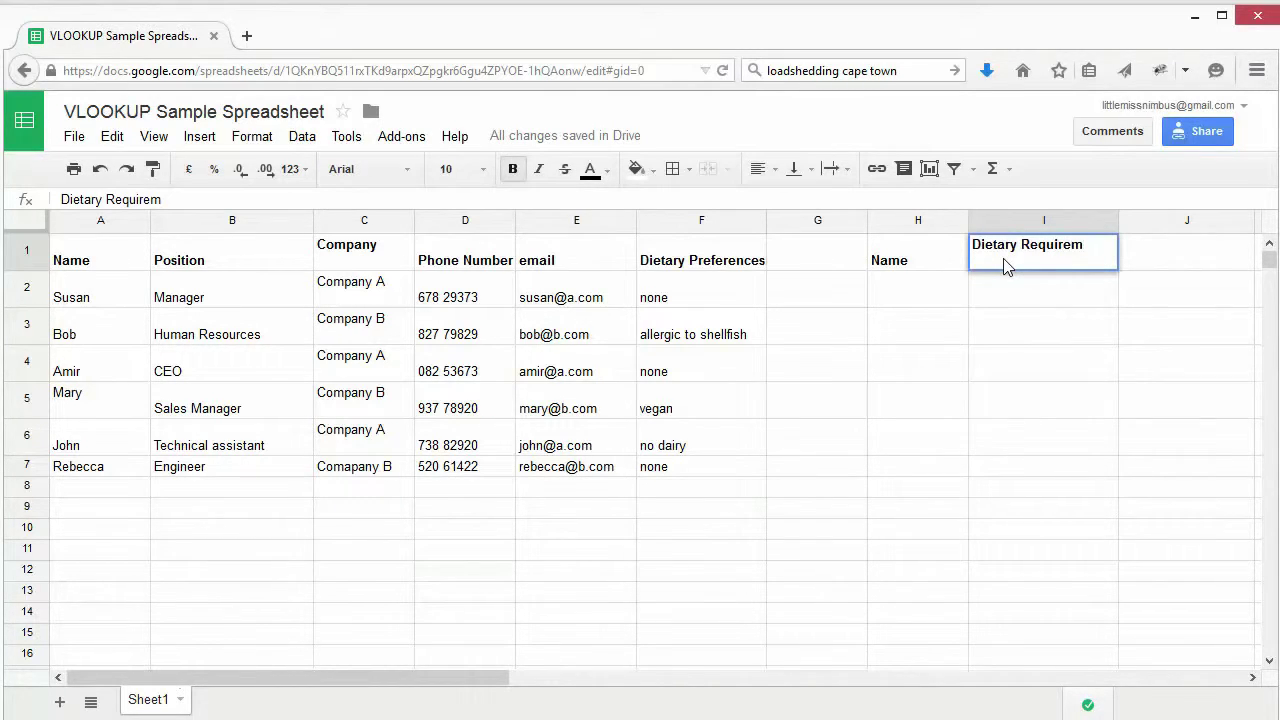
pyautogui.write('ents')
pyautogui.click(995, 358)
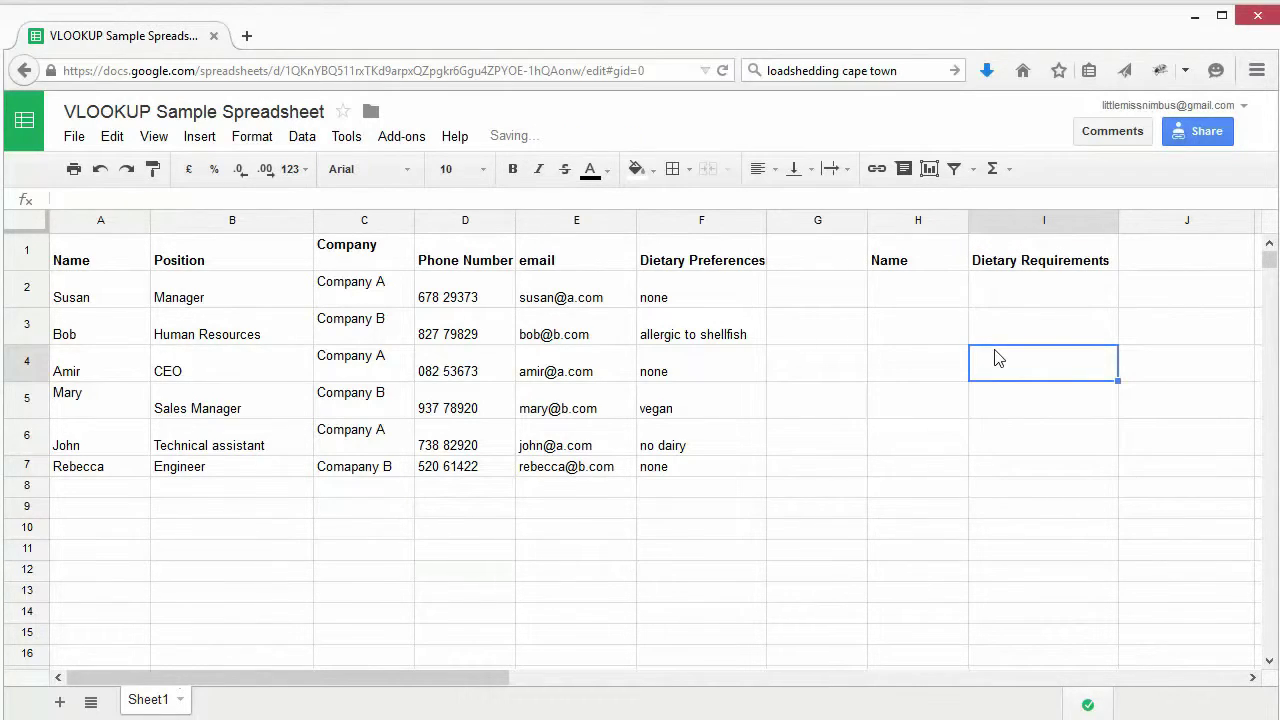
# Enter the formula =A2 in cell H2 to pull in the first name from the source table.
pyautogui.click(900, 303)
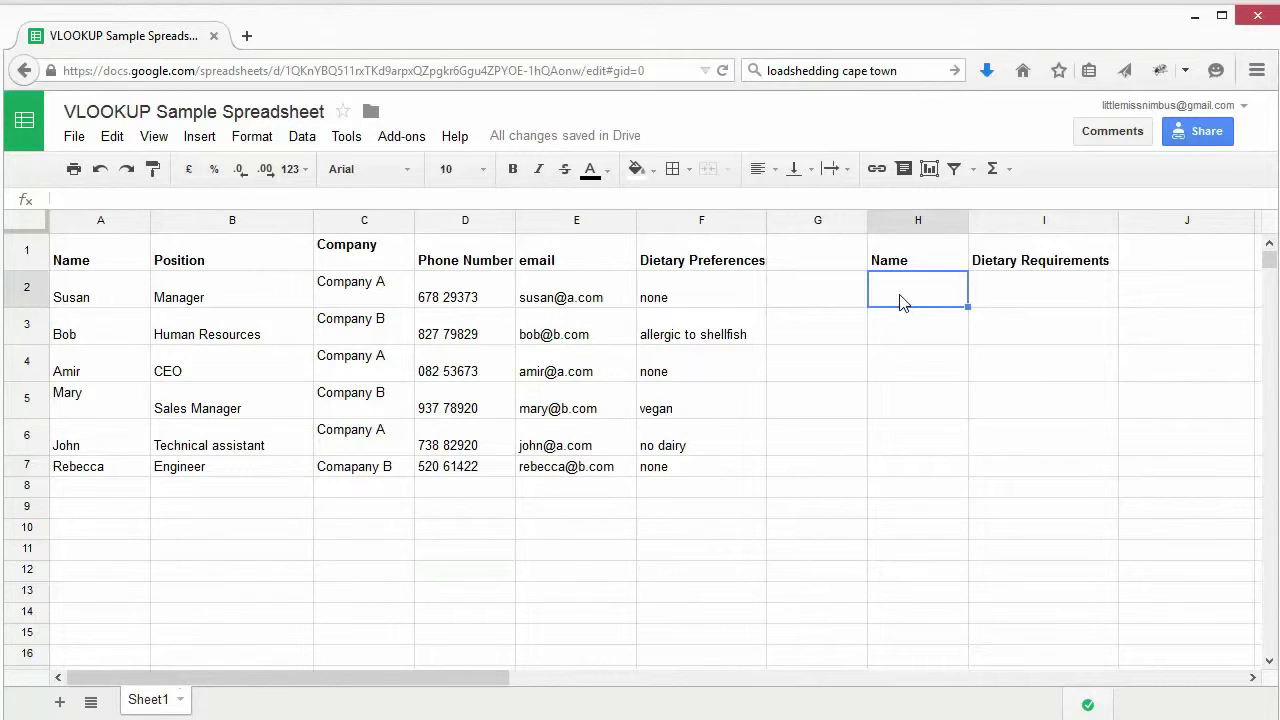
pyautogui.doubleClick(900, 302)
pyautogui.write('=')
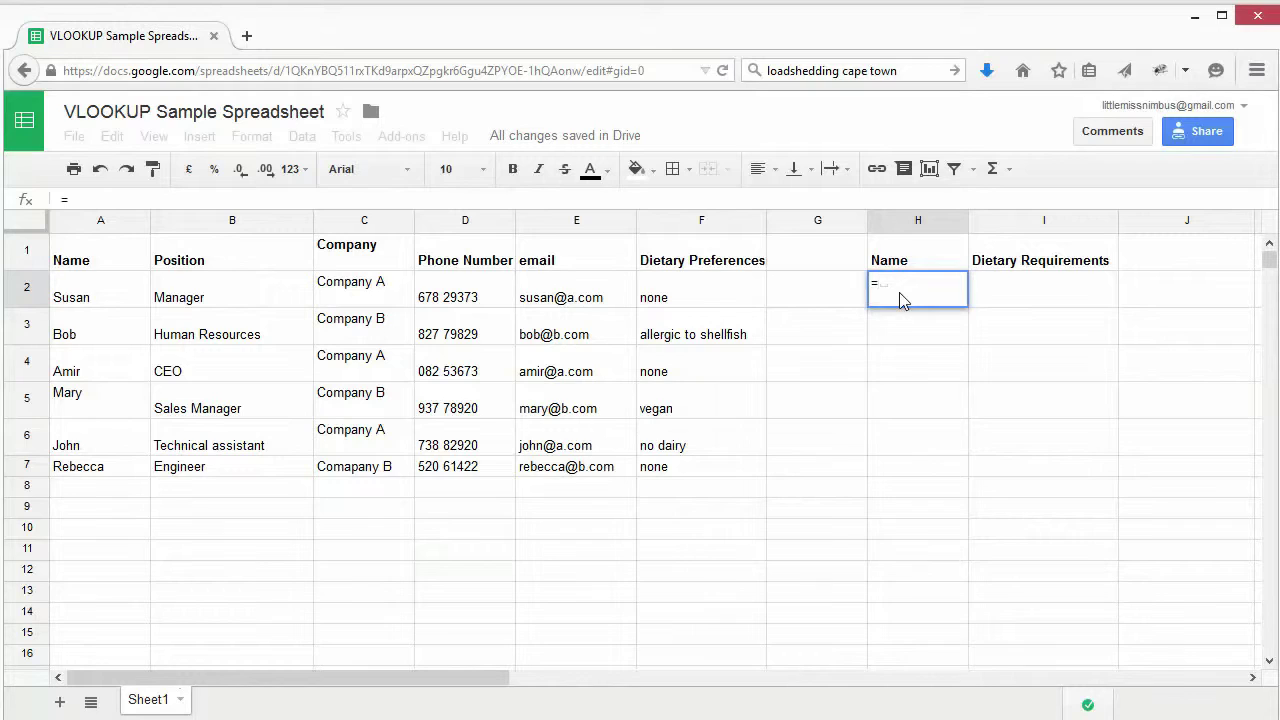
pyautogui.click(85, 302)
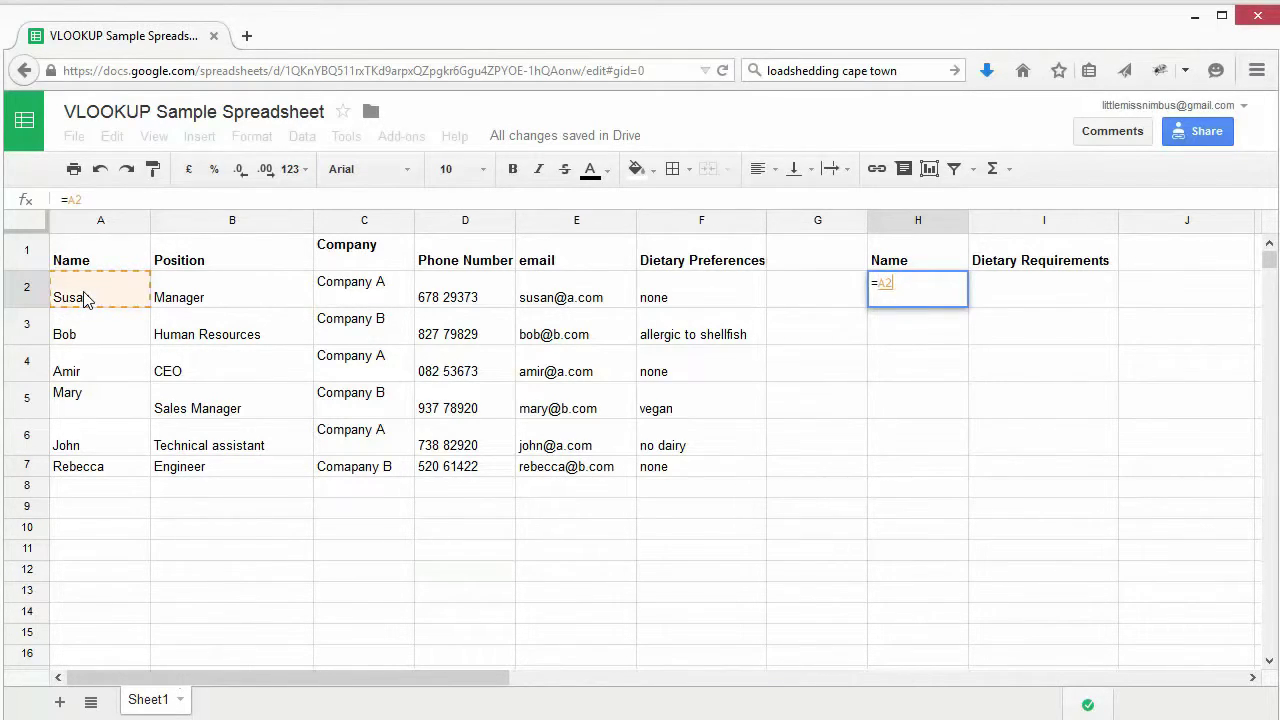
pyautogui.press('Return')
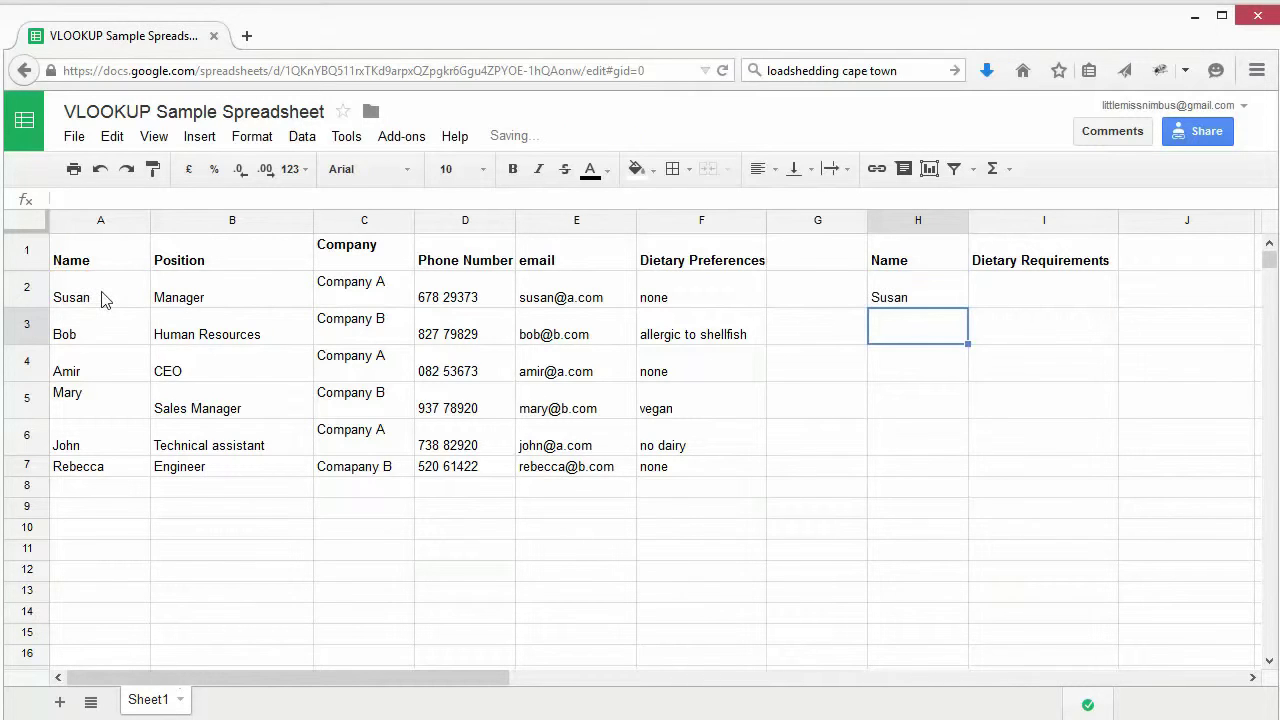
# Fill the name reference formula from H2 down through H7.
pyautogui.click(952, 302)
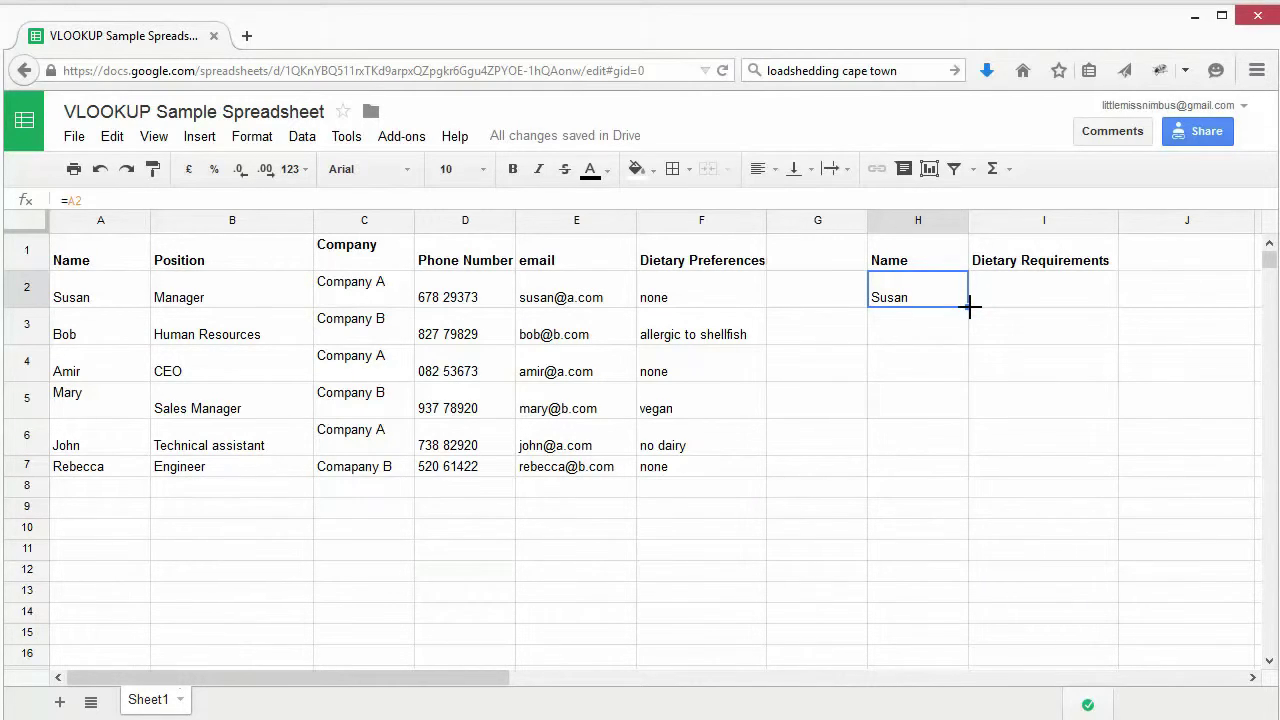
pyautogui.moveTo(969, 308); pyautogui.dragTo(948, 468)
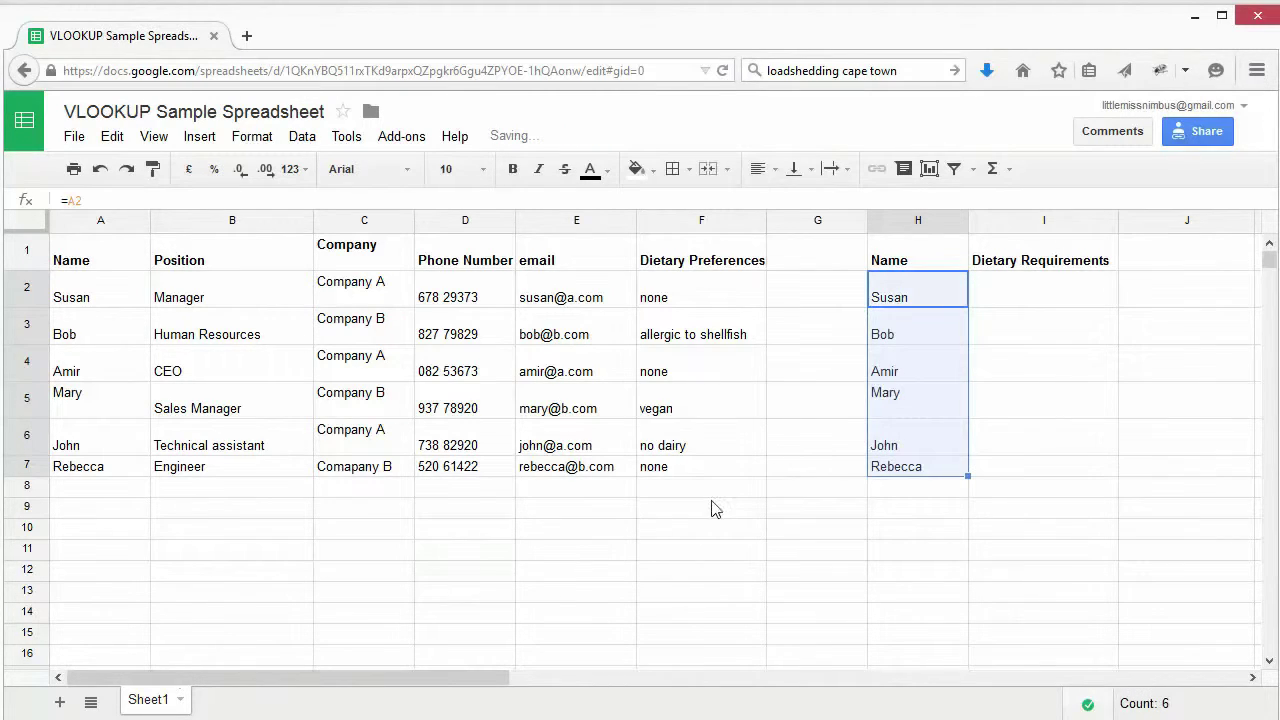
pyautogui.click(925, 390)
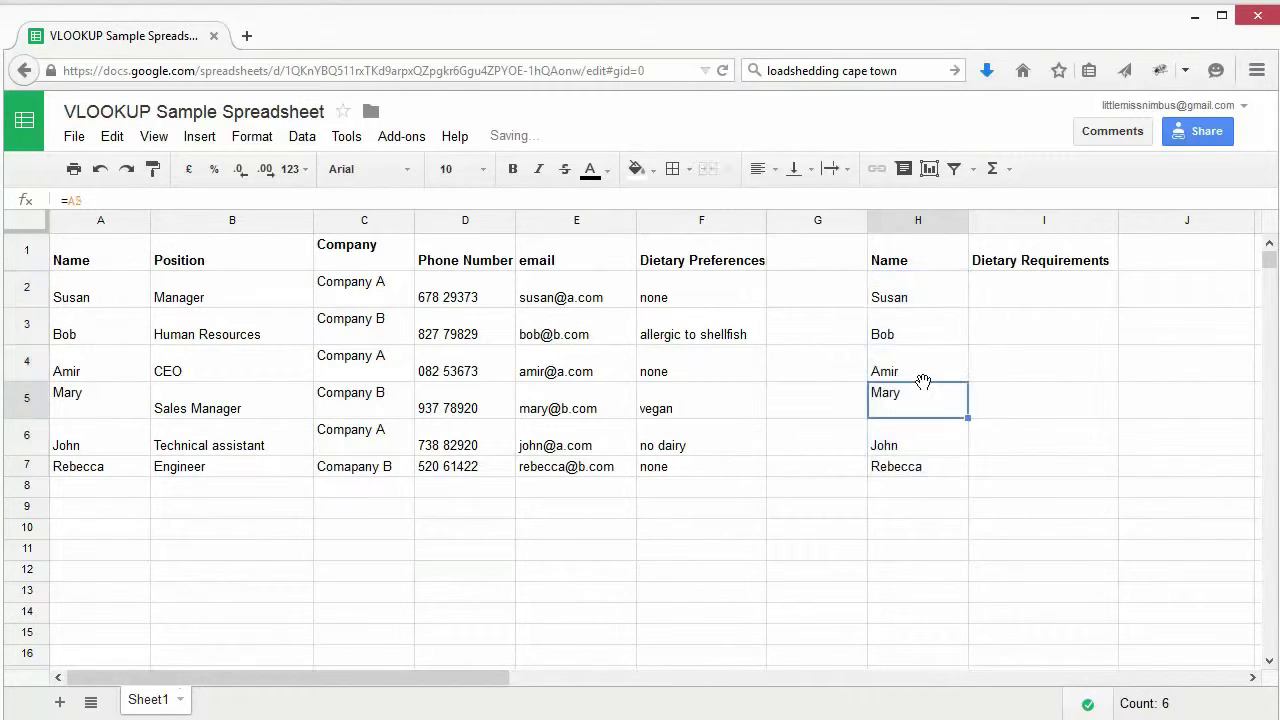
# Start a VLOOKUP formula in cell I2 with A2 as the search key.
pyautogui.click(1055, 292)
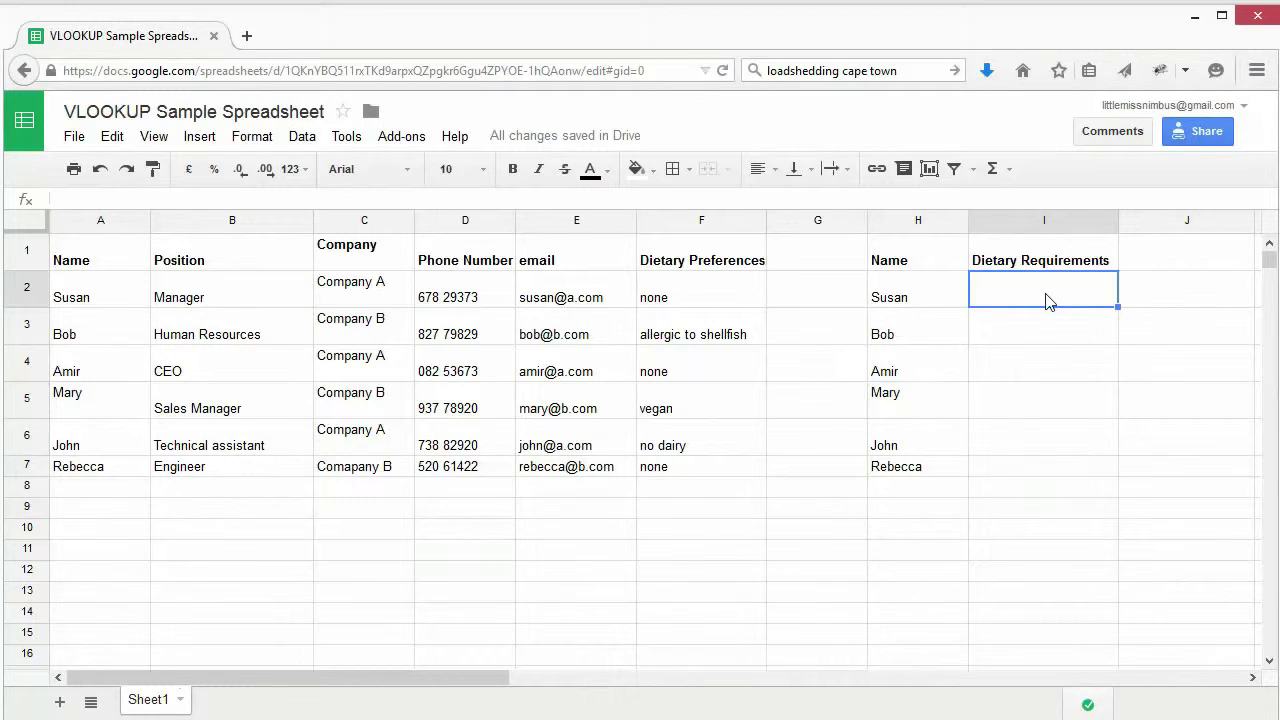
pyautogui.doubleClick(1046, 302)
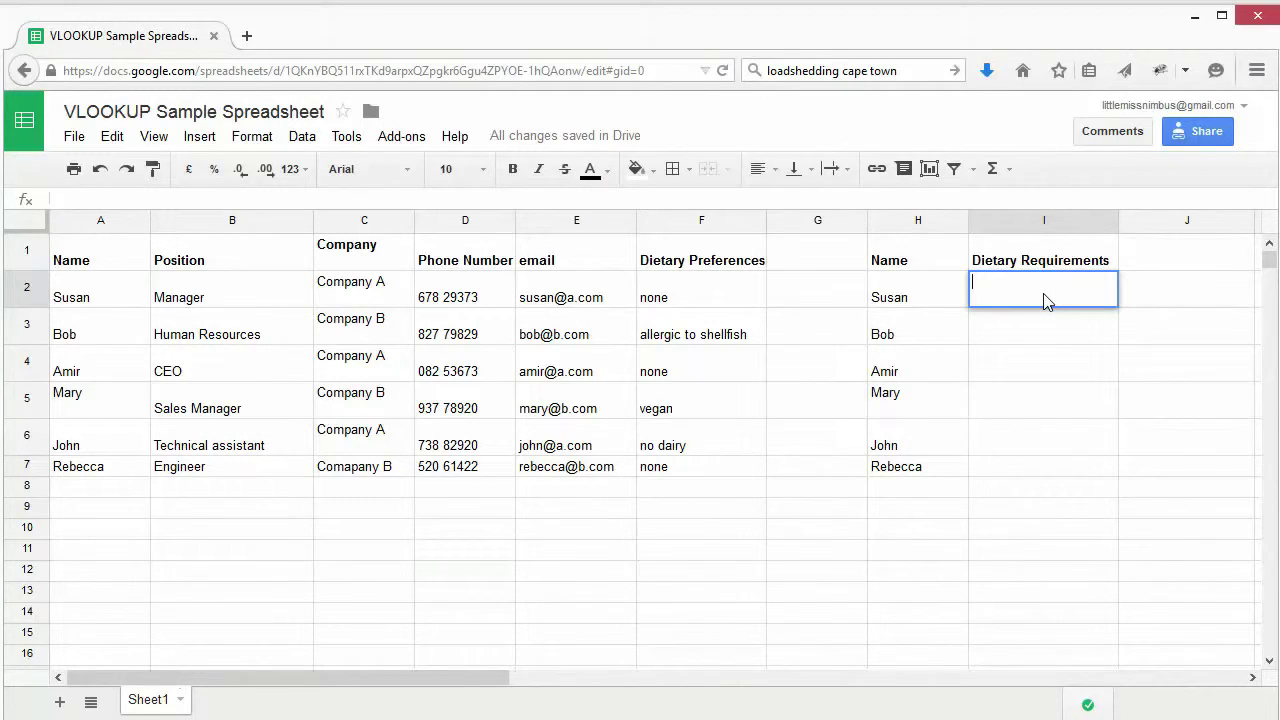
pyautogui.press('Escape')
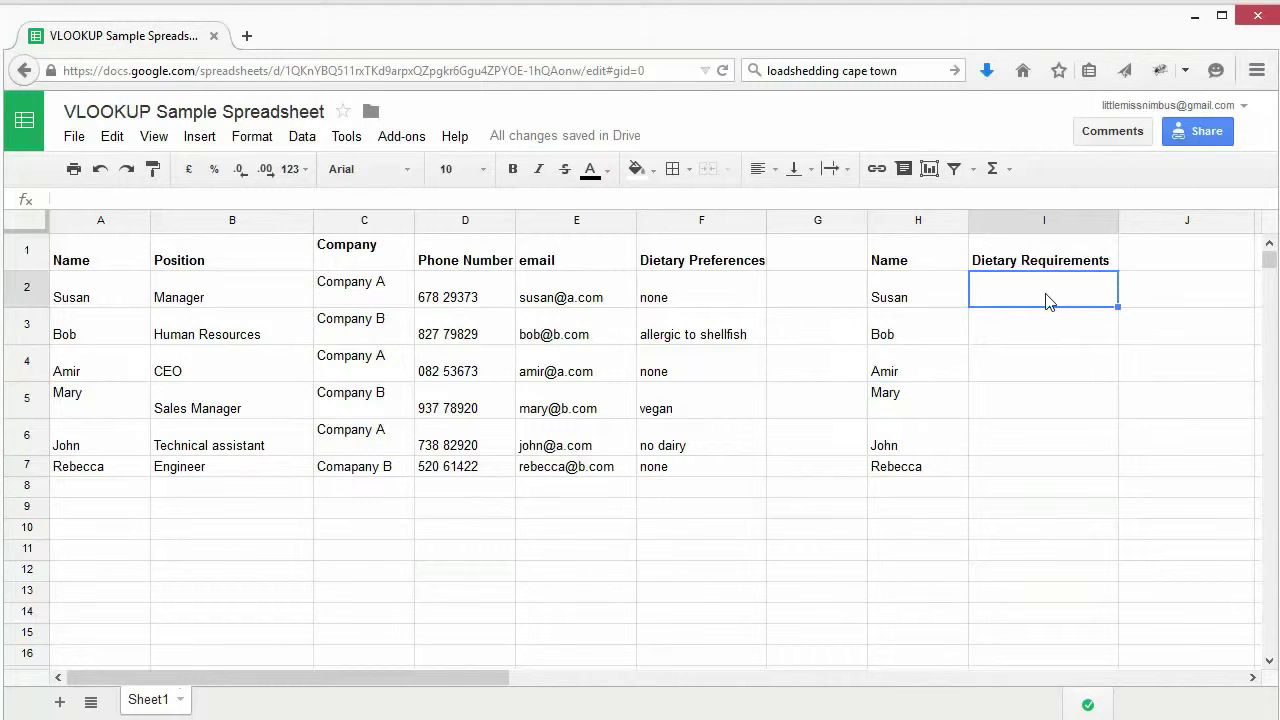
pyautogui.doubleClick(1046, 302)
pyautogui.write('=VLOO')
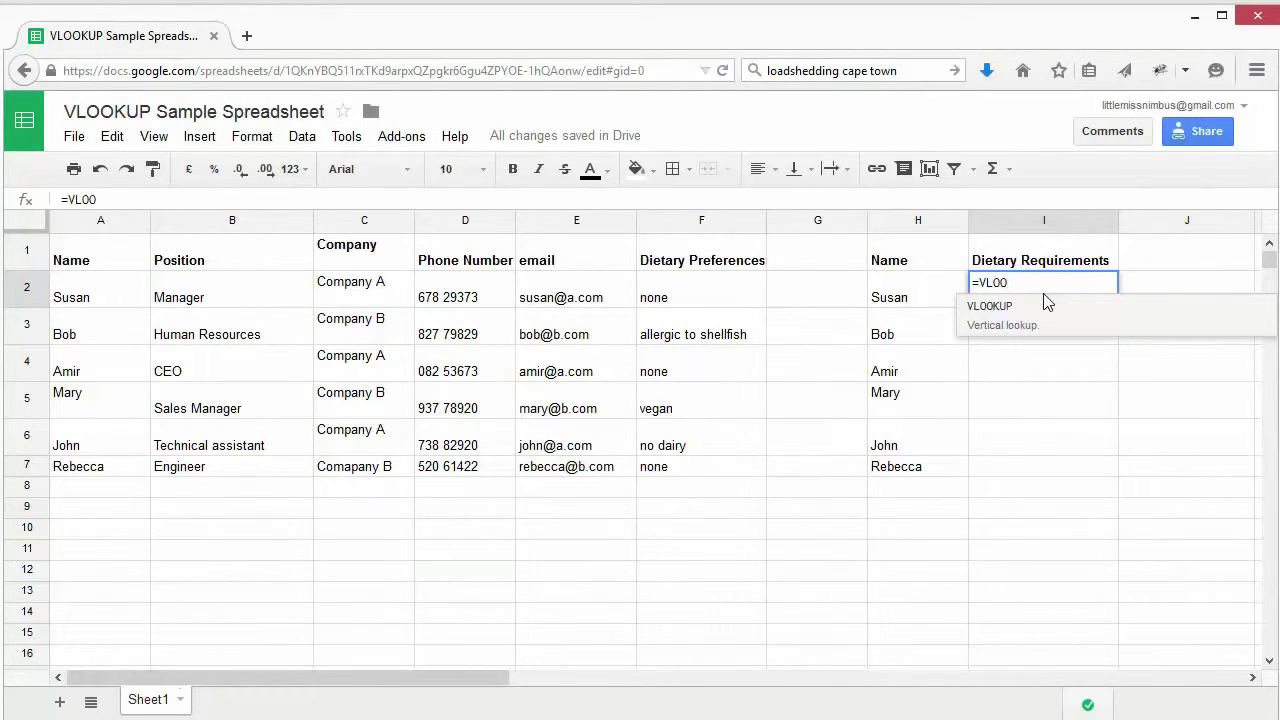
pyautogui.click(1034, 311)
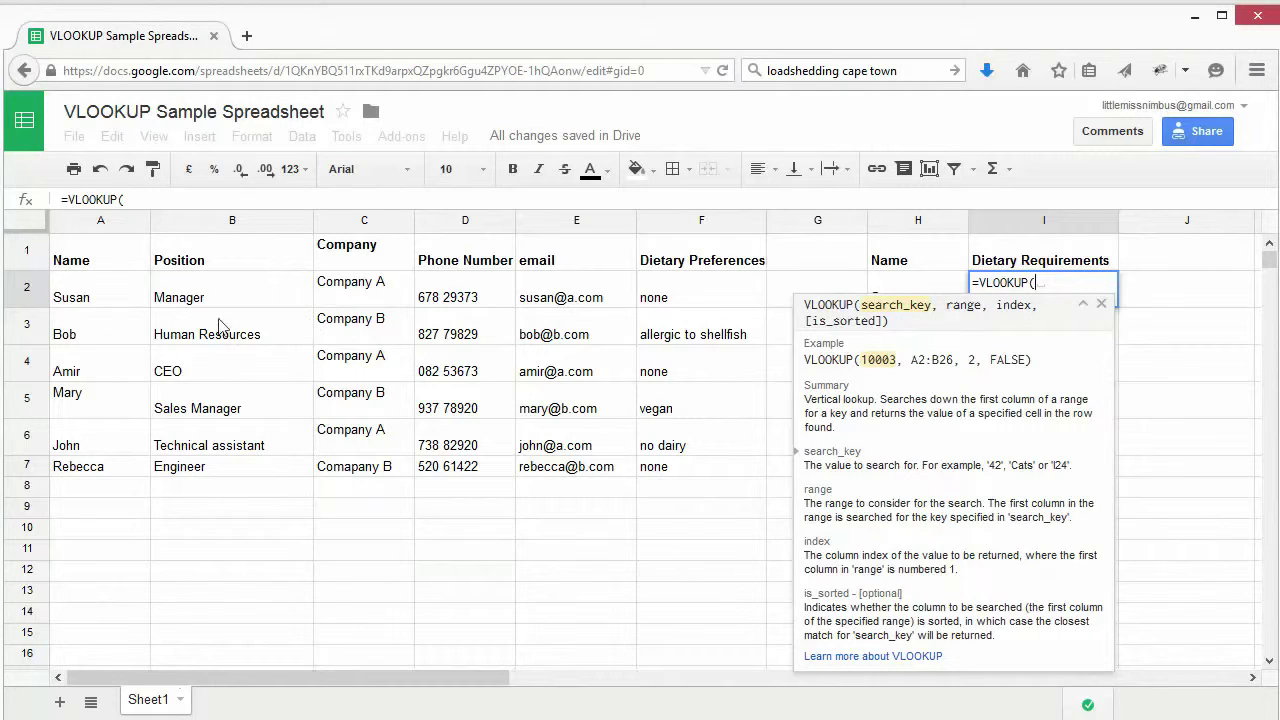
pyautogui.click(118, 310)
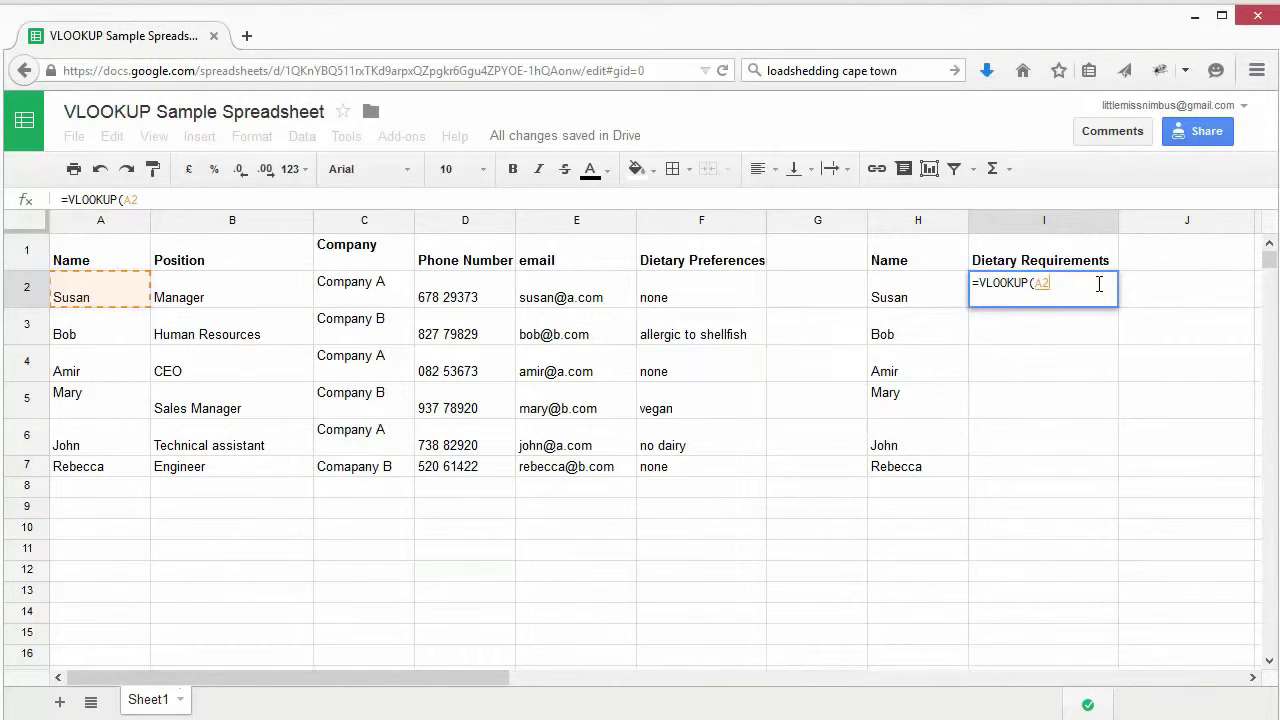
# Complete the VLOOKUP formula in I2 with the range A1:F7 and column index 6.
pyautogui.write(',')
pyautogui.moveTo(108, 256); pyautogui.dragTo(290, 364)
pyautogui.moveTo(585, 402); pyautogui.dragTo(706, 468)
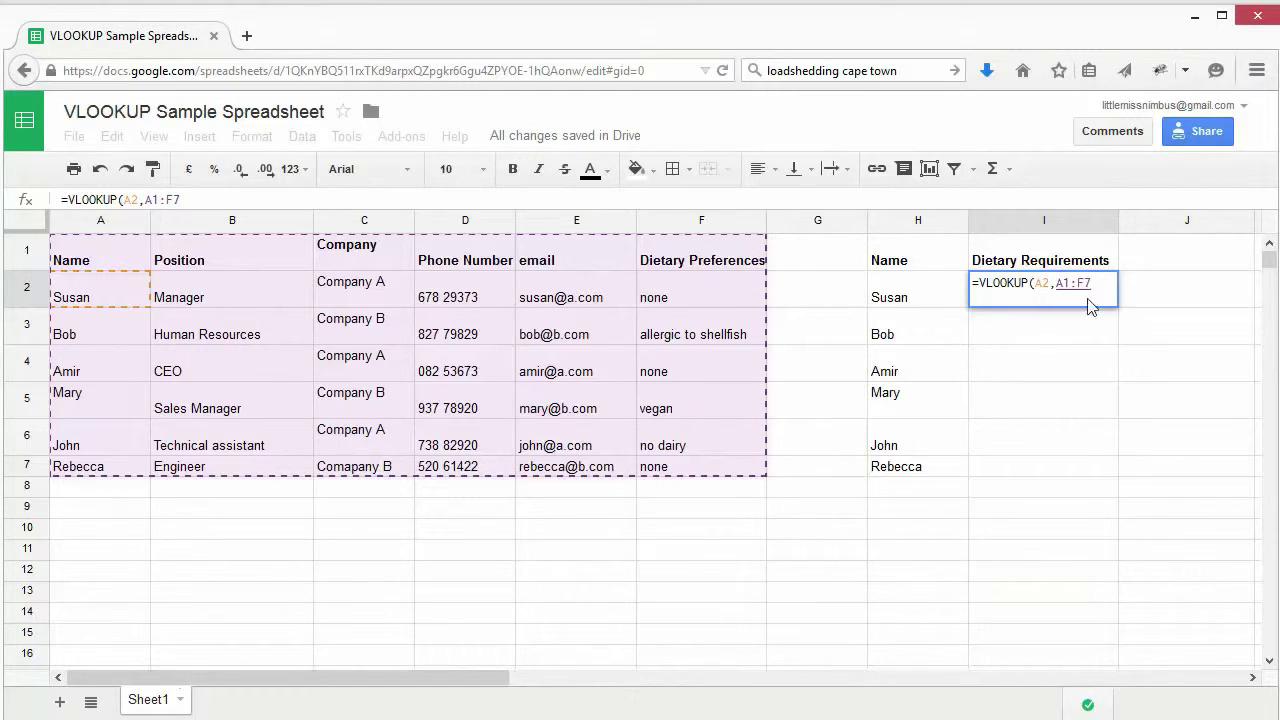
pyautogui.write(', 6')
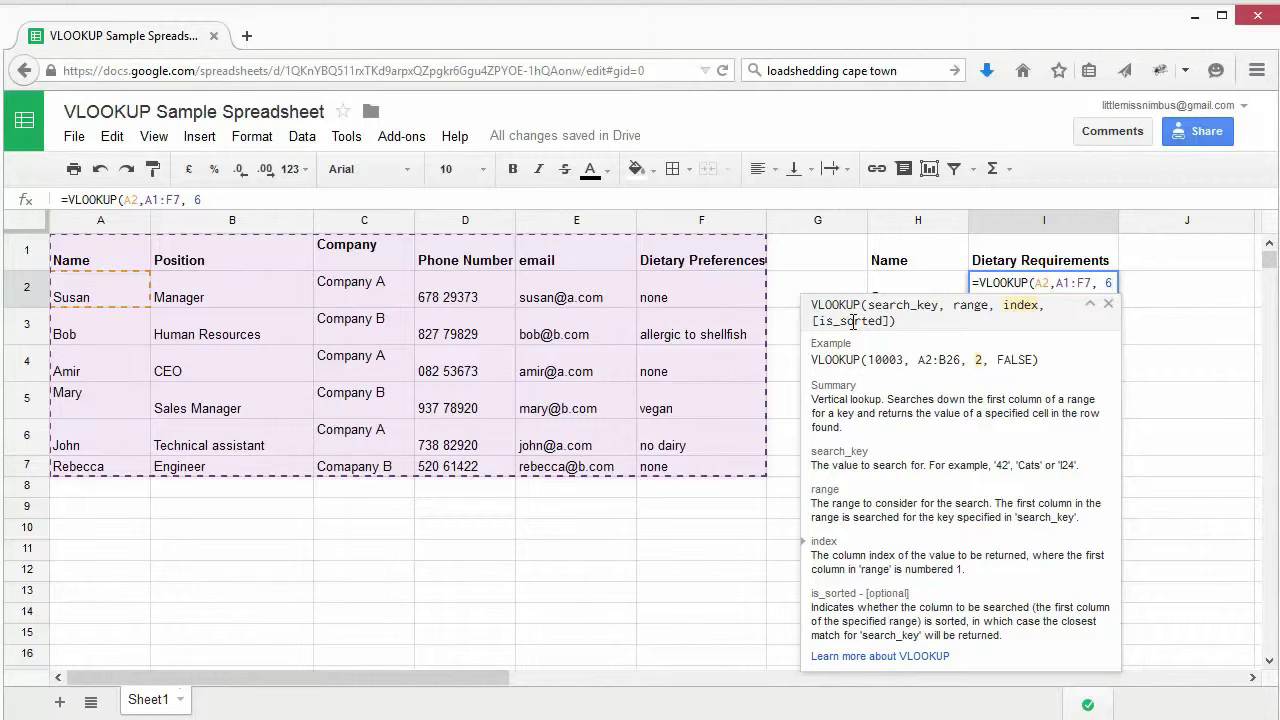
pyautogui.write(')')
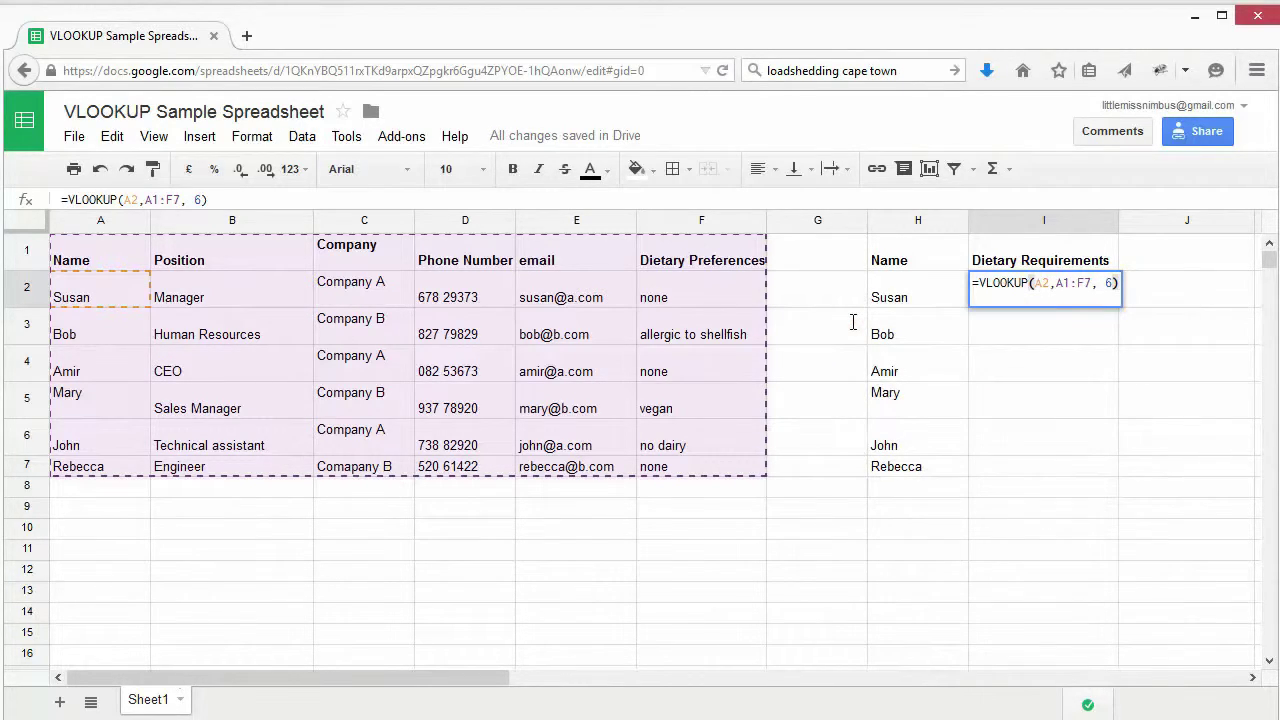
pyautogui.press('Return')
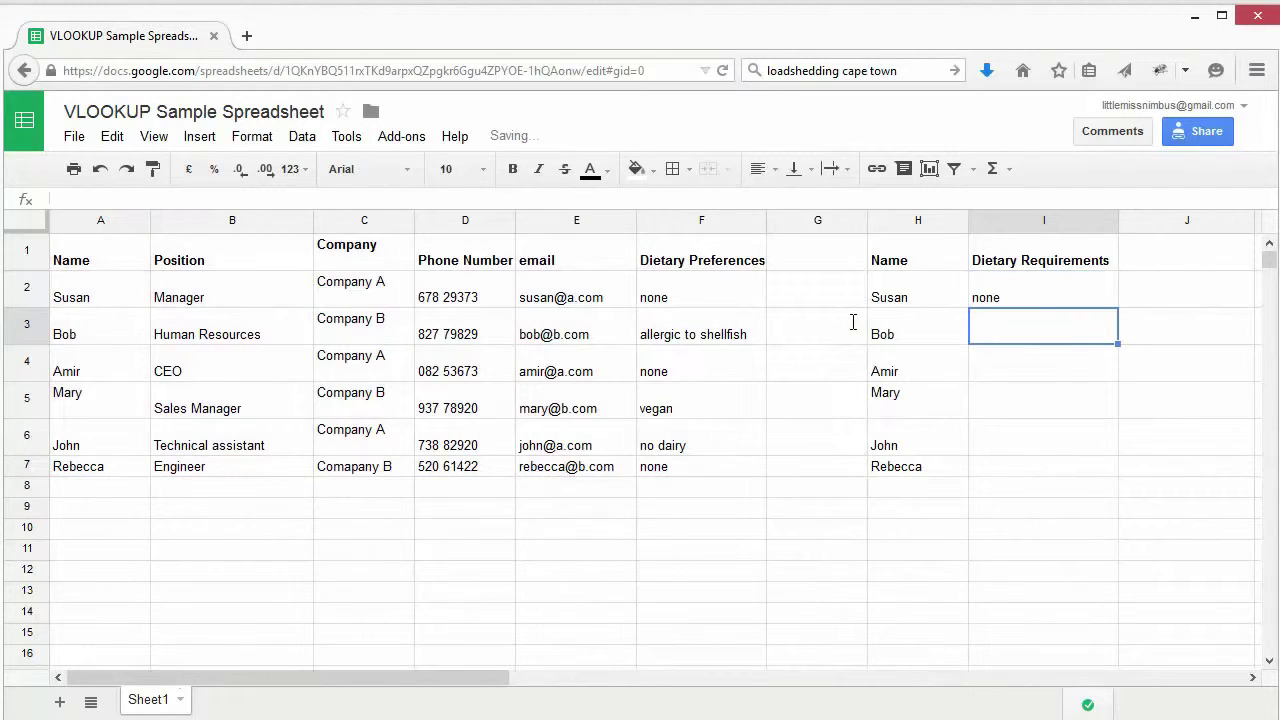
# Fill the VLOOKUP formula from I2 down through I7 and inspect the copied formula in I4.
pyautogui.click(1010, 297)
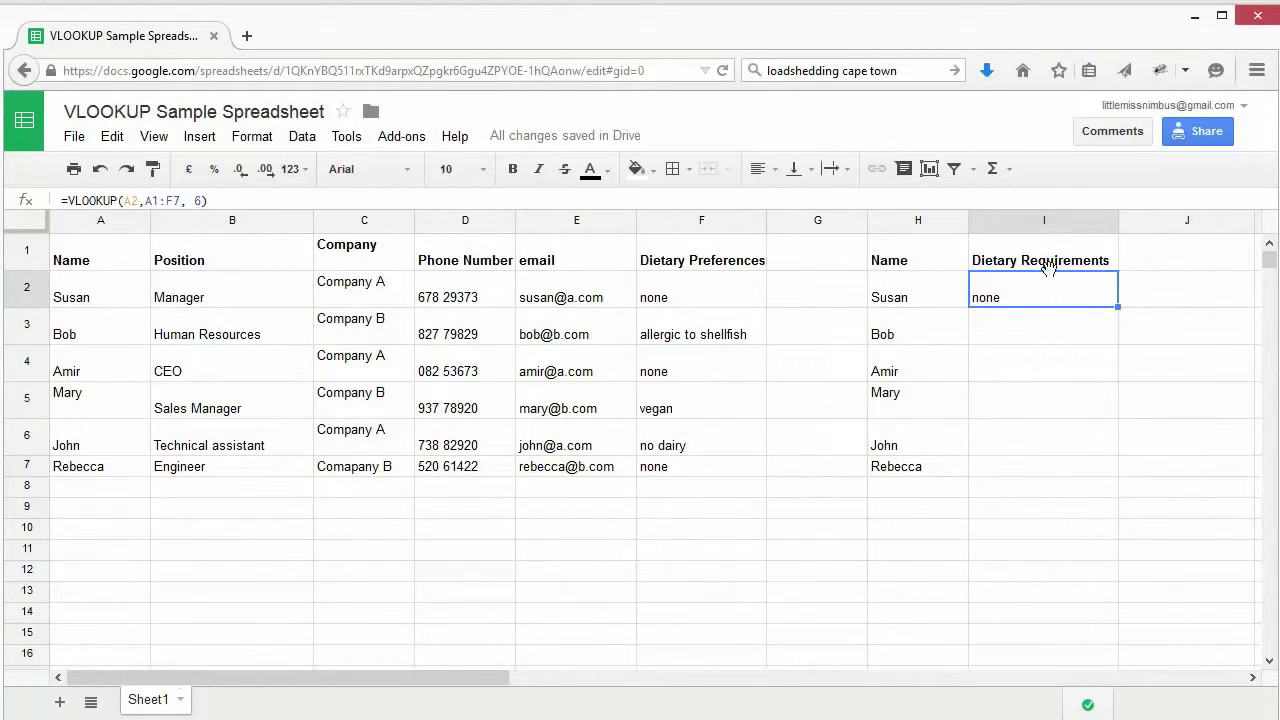
pyautogui.click(722, 298)
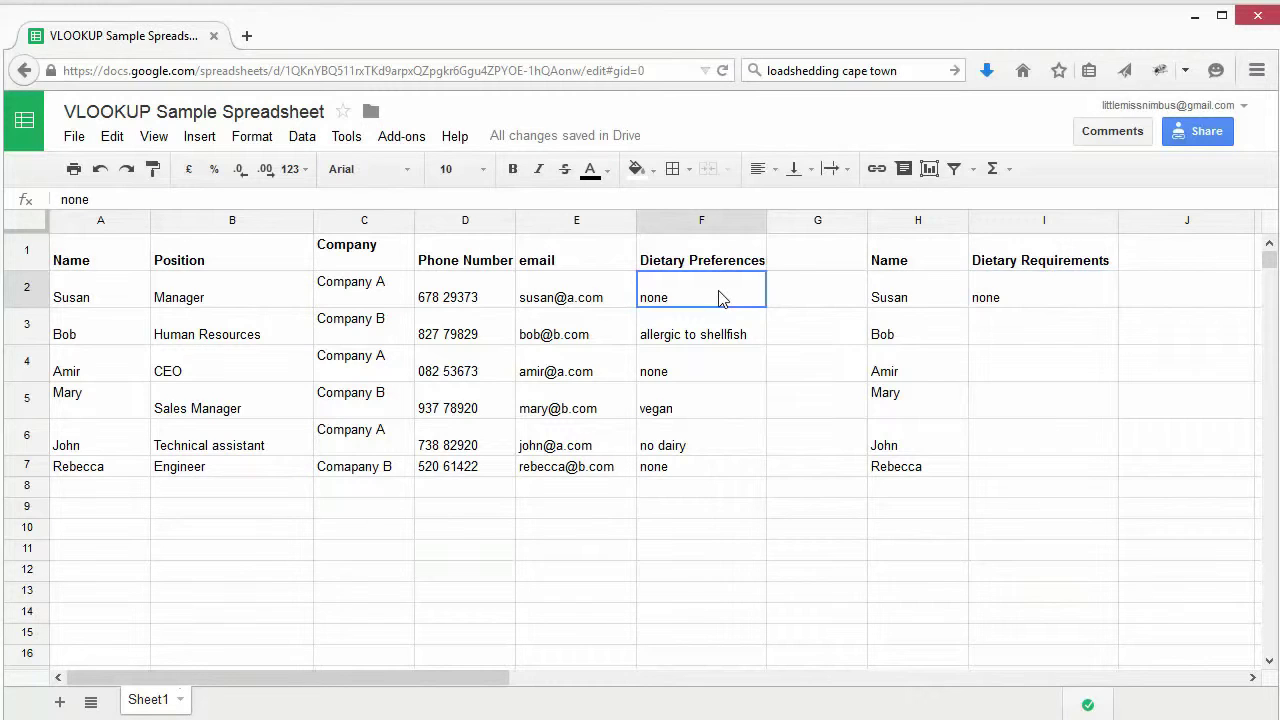
pyautogui.click(1010, 300)
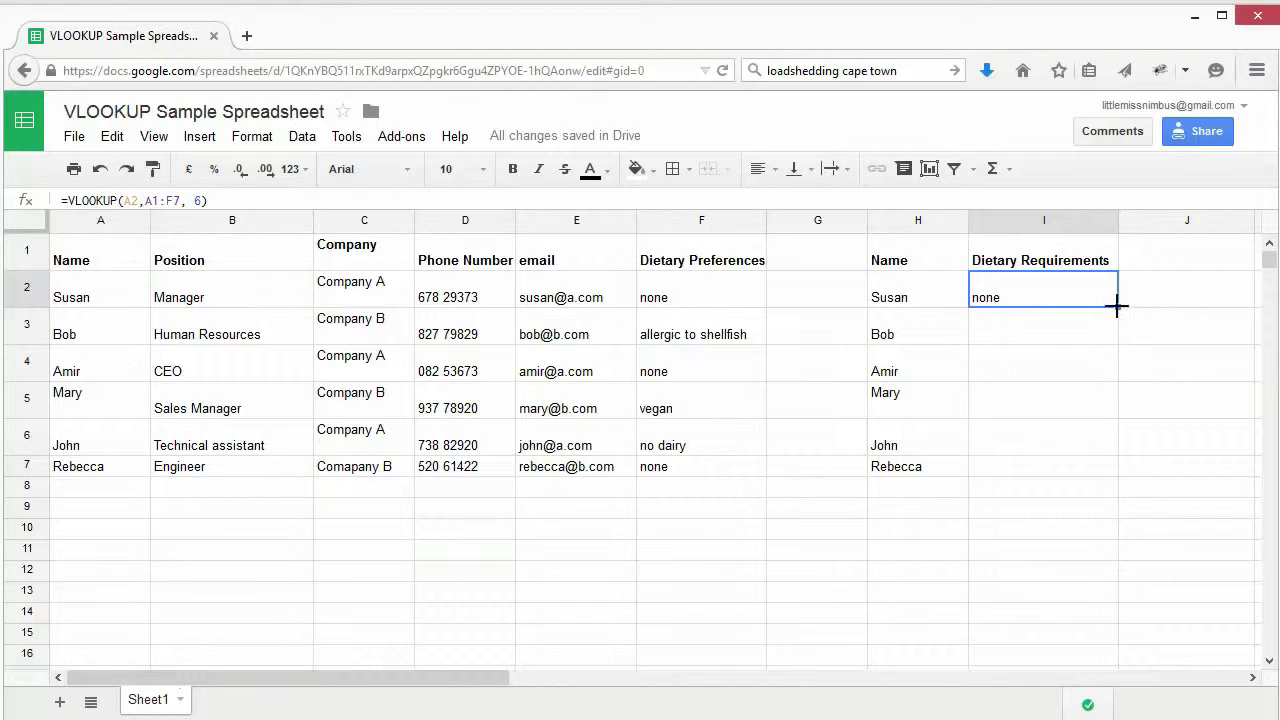
pyautogui.moveTo(1118, 307); pyautogui.dragTo(1086, 460)
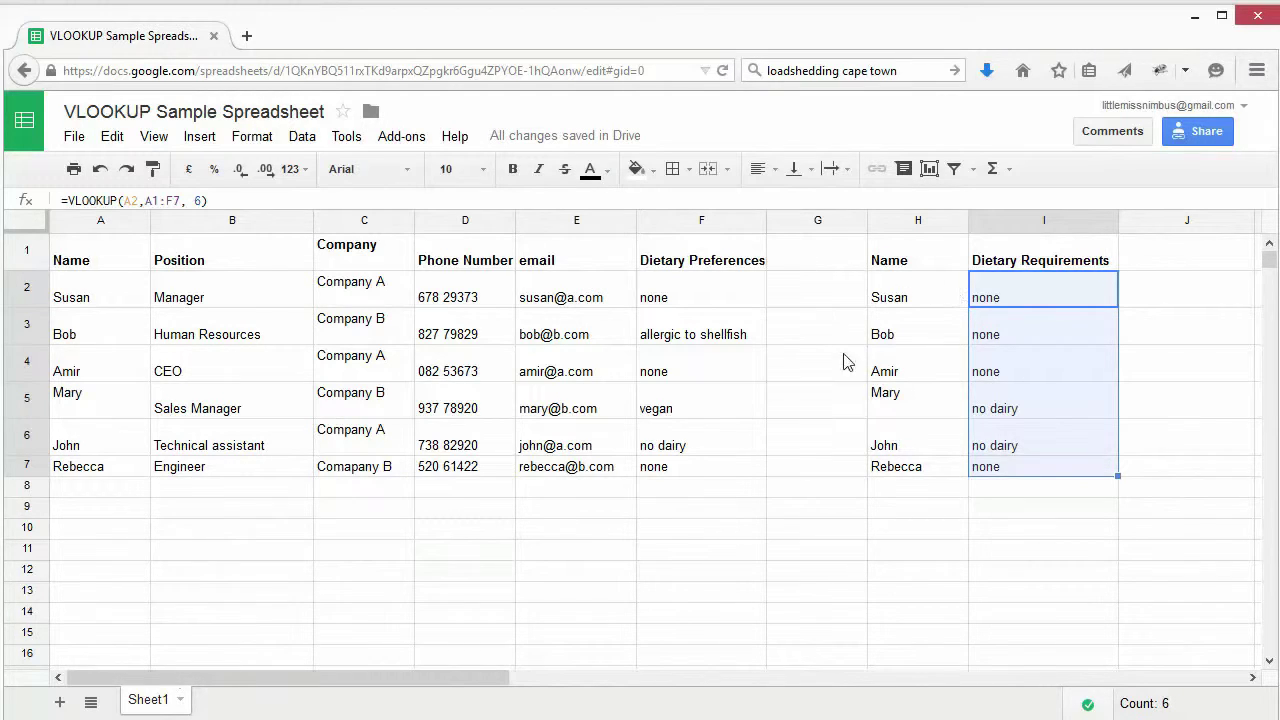
pyautogui.click(1062, 377)
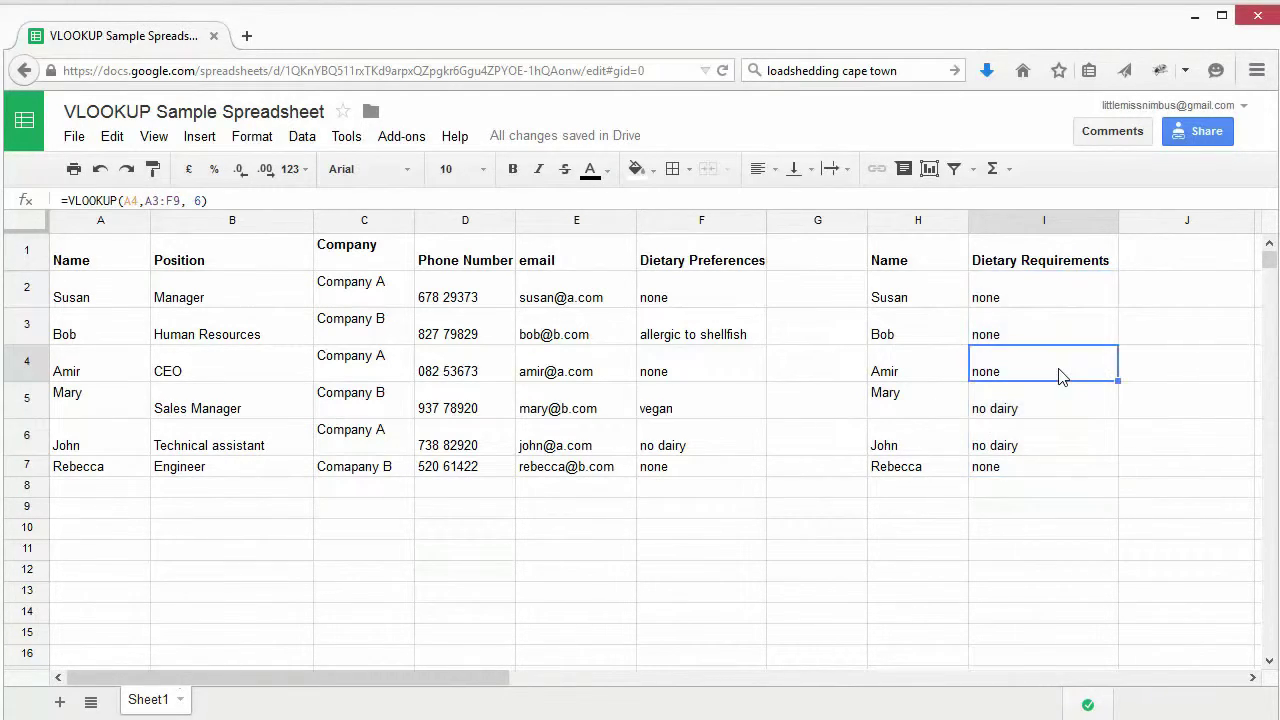